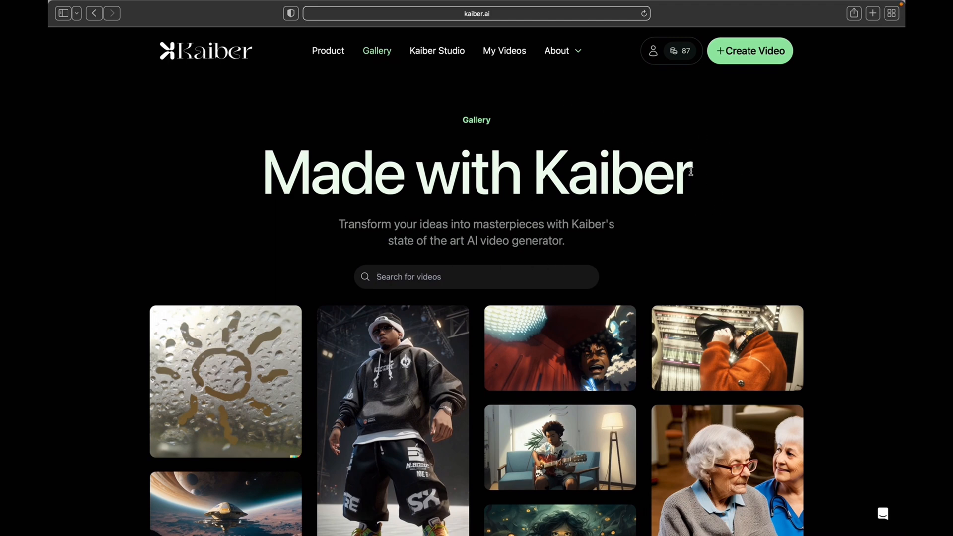
# Step: Start a new Kaiber video and load the masked-woman music video clip for transformation
pyautogui.click(718, 52)
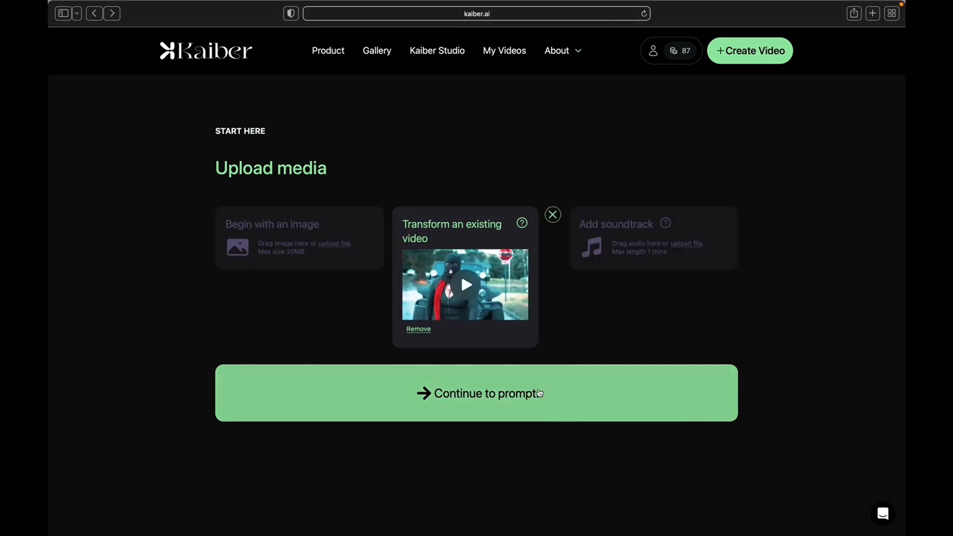
# Step: Fill the Kaiber prompt with subject 'skeleton' and style 'skeleton'
pyautogui.click(542, 393)
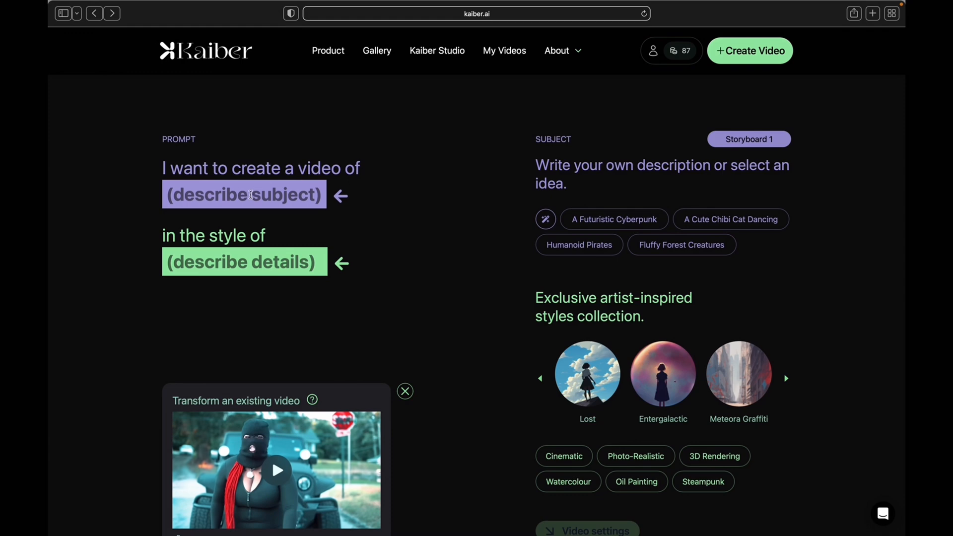
pyautogui.click(251, 194)
pyautogui.write('skeleton')
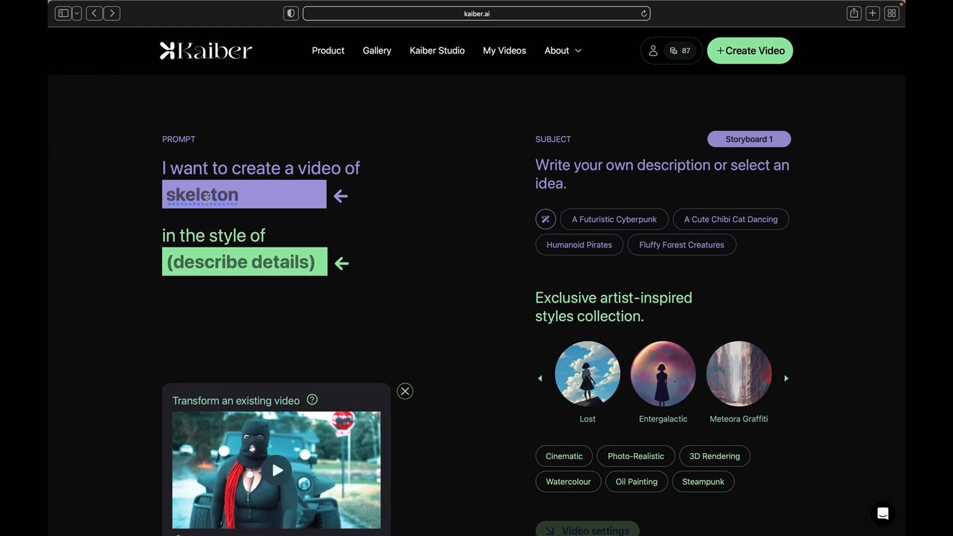
pyautogui.click(218, 252)
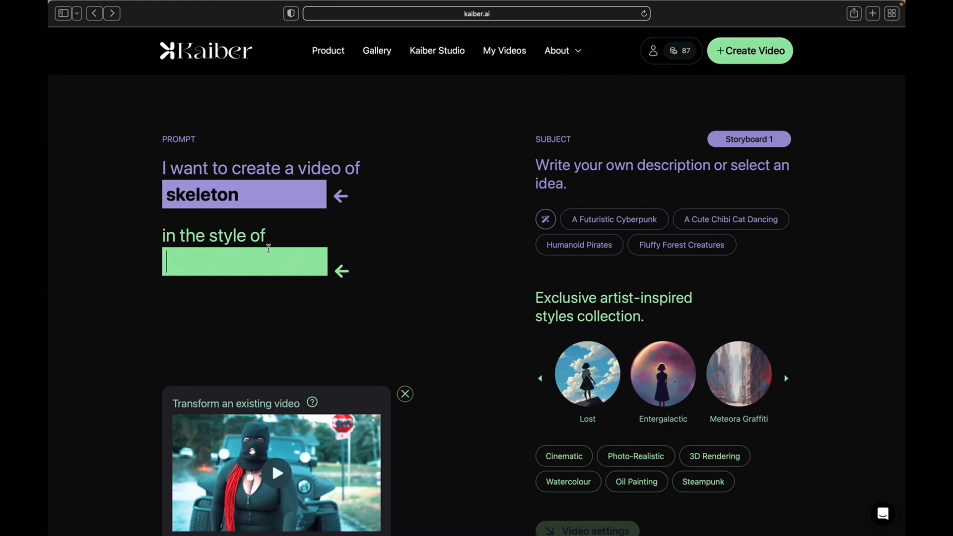
pyautogui.write('ske')
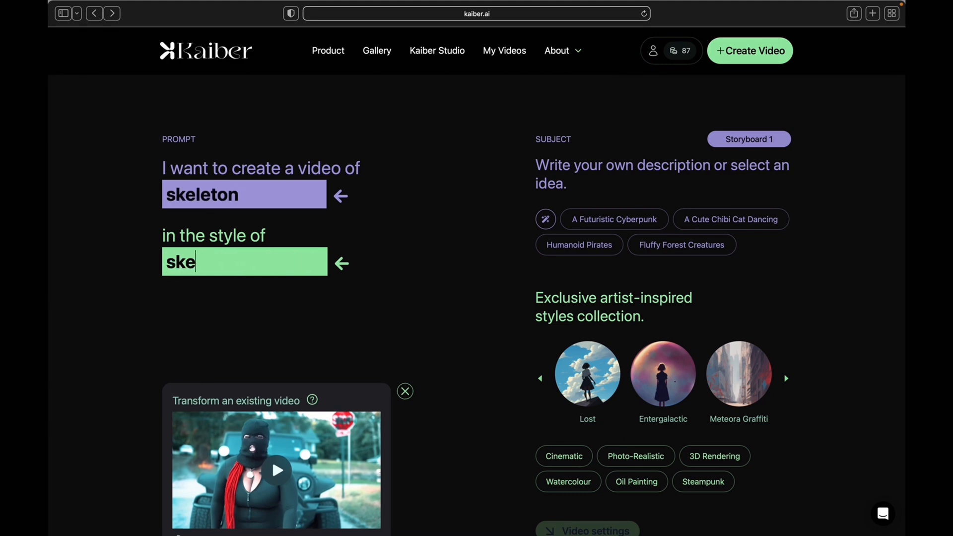
pyautogui.write('leton')
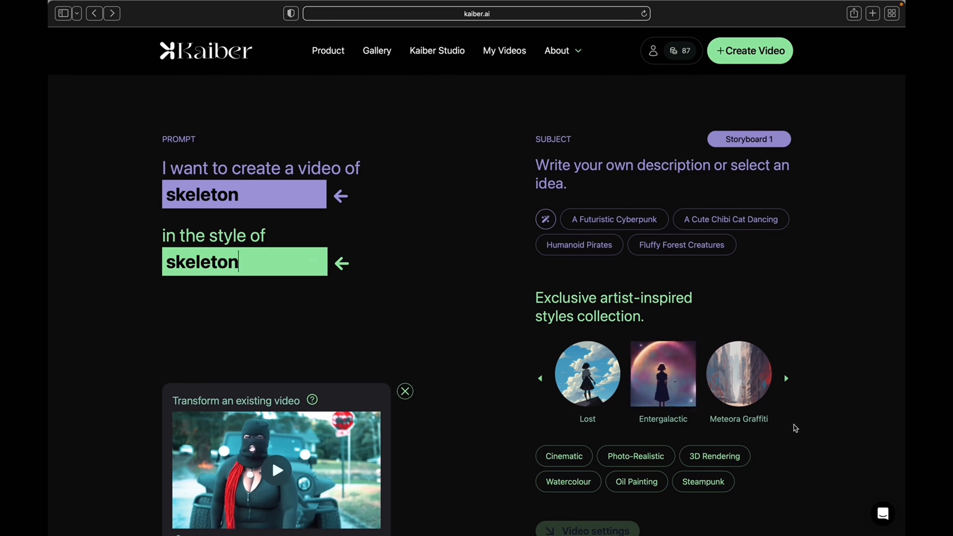
pyautogui.scroll(-2, 890, 414)
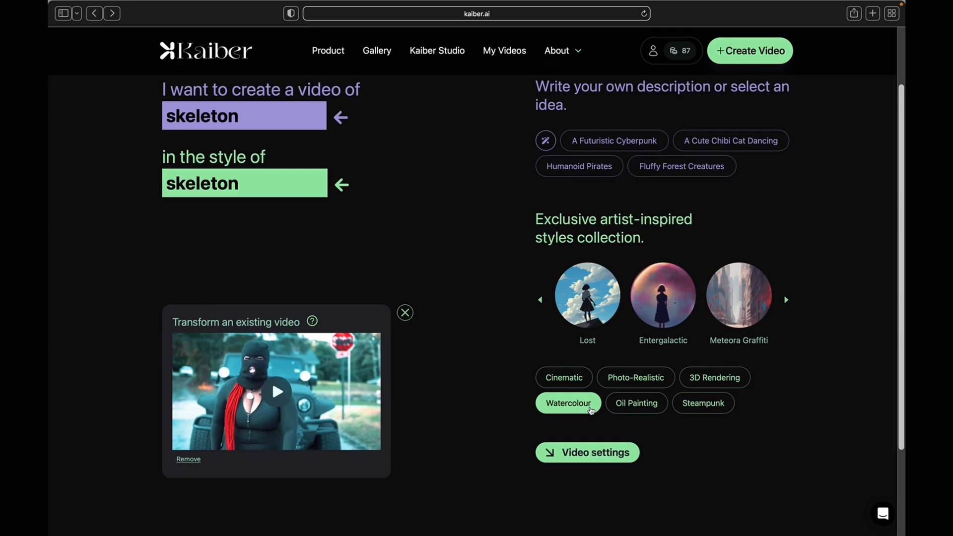
# Step: Raise the transform strength to 8 and generate the four skeleton preview frames
pyautogui.click(582, 449)
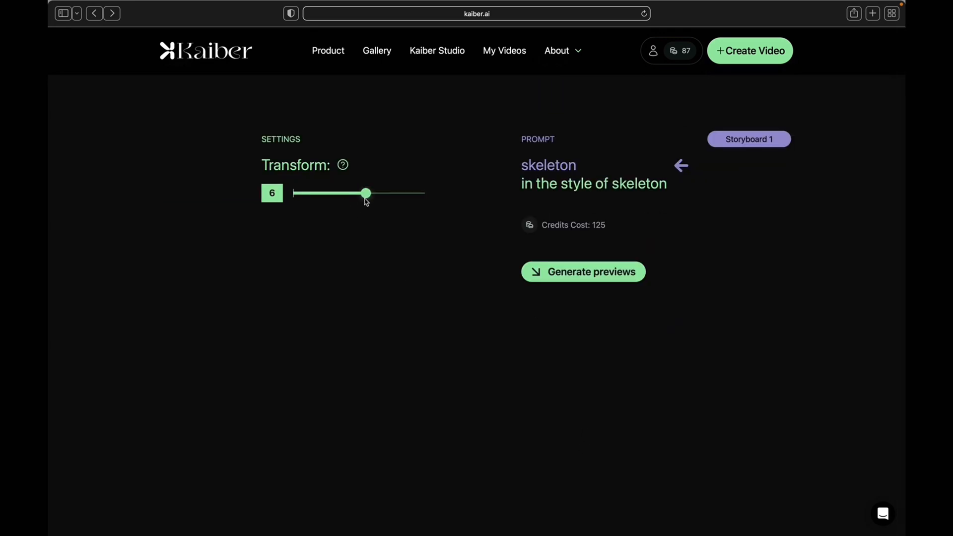
pyautogui.moveTo(372, 199); pyautogui.dragTo(392, 208)
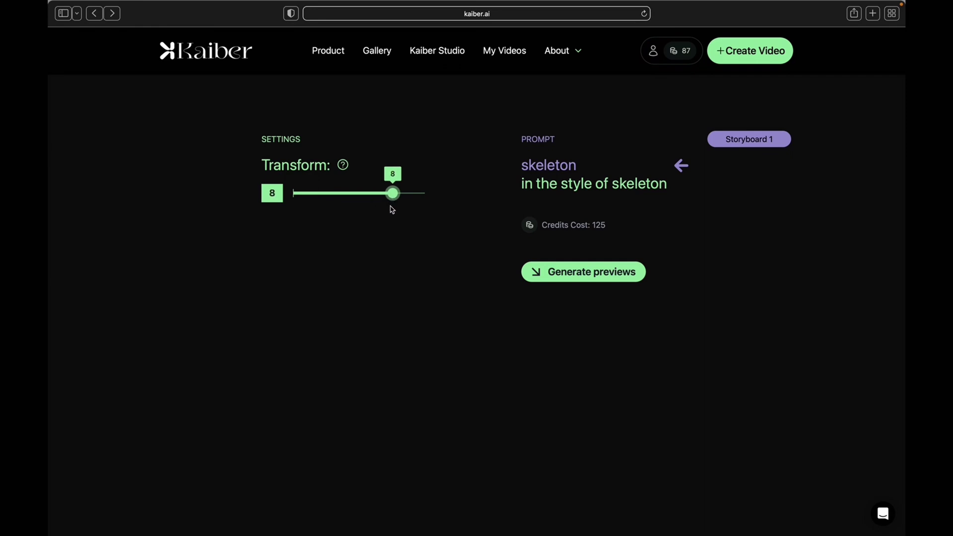
pyautogui.click(596, 275)
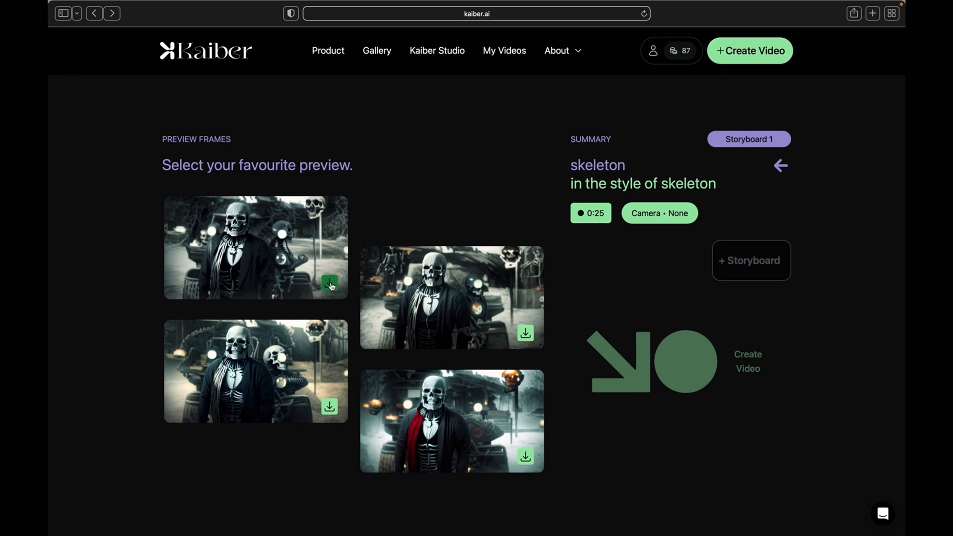
# Step: Select the top-left skeleton preview and generate the full 25-second video from it
pyautogui.click(524, 335)
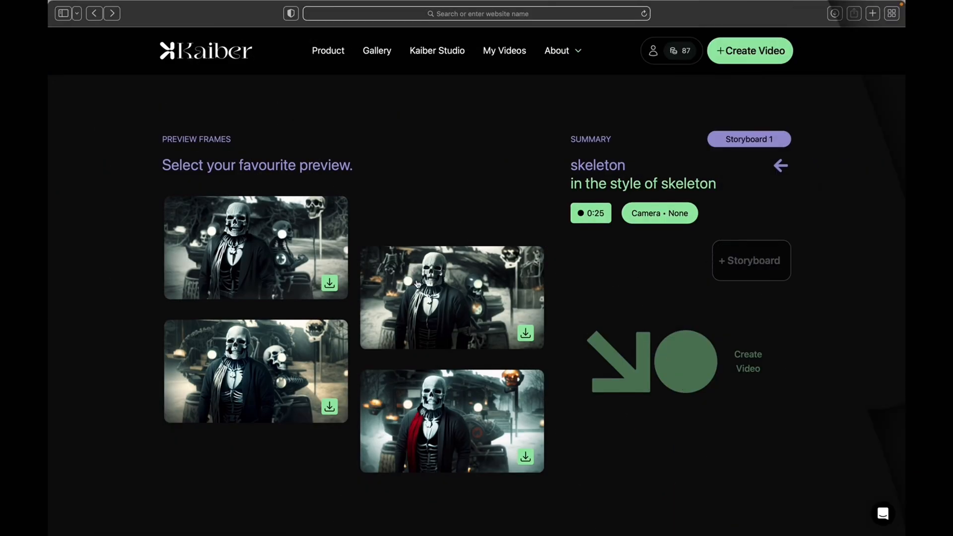
pyautogui.click(303, 229)
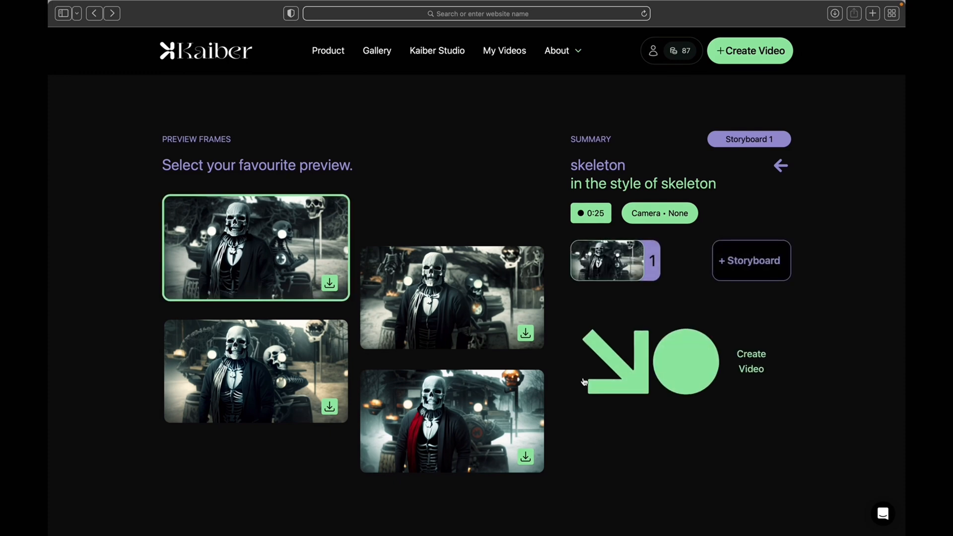
pyautogui.click(609, 380)
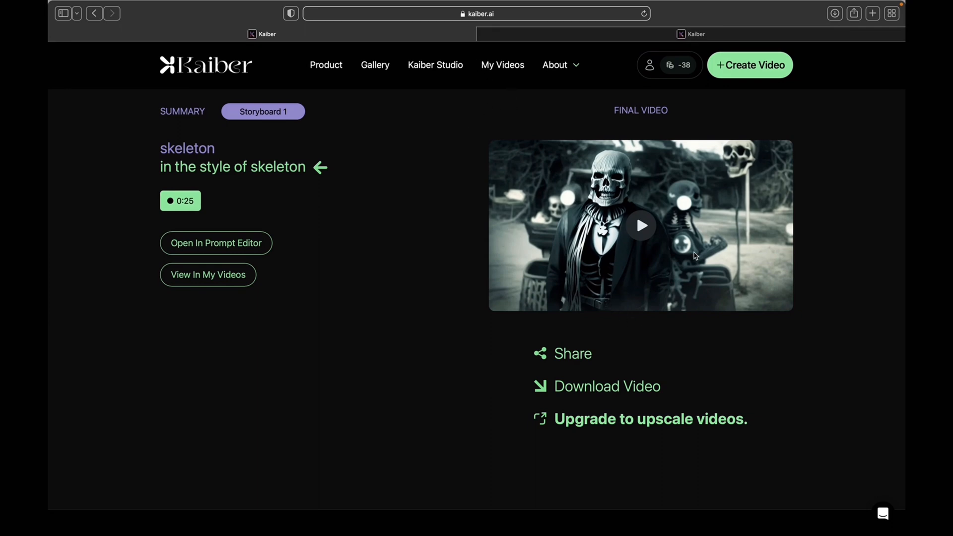
# Step: Play and pause the finished skeleton video, then download it from Kaiber
pyautogui.click(644, 232)
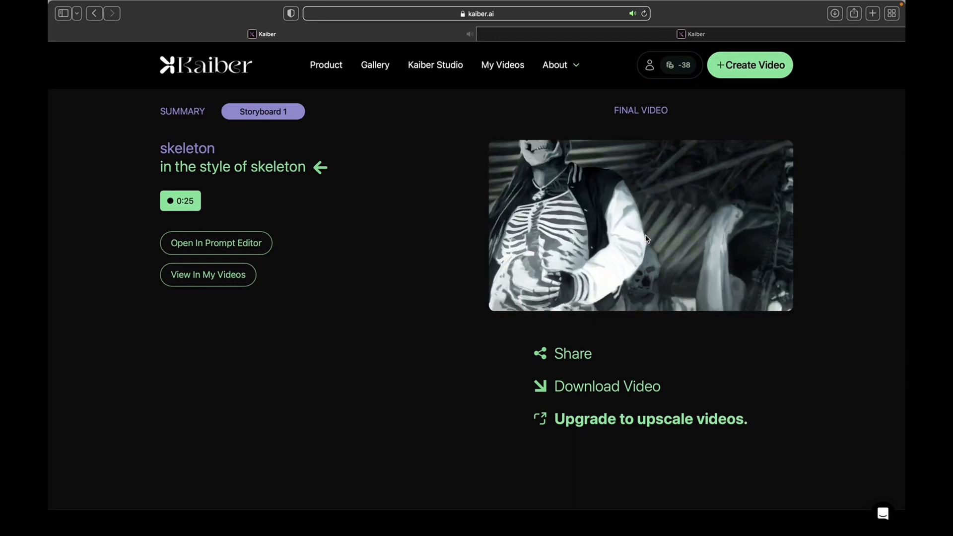
pyautogui.click(646, 238)
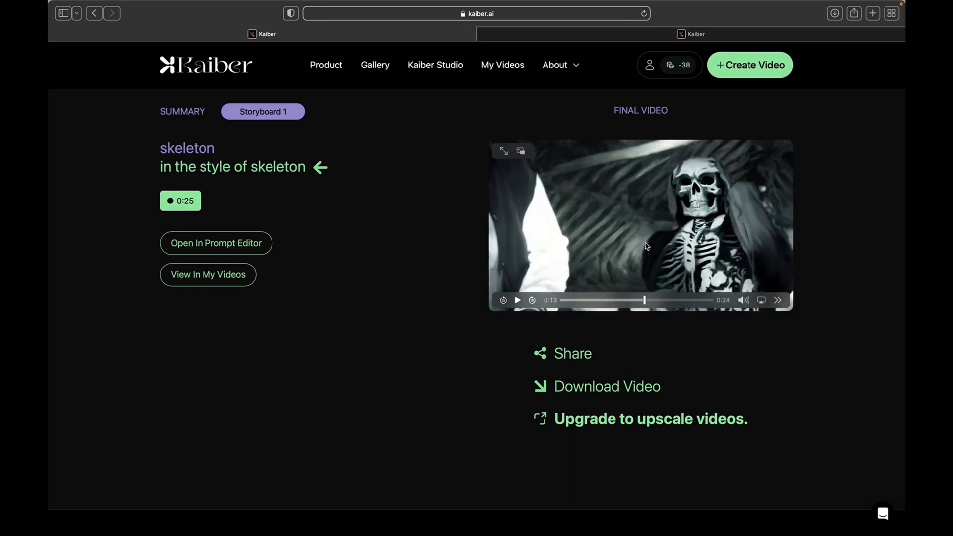
pyautogui.click(613, 393)
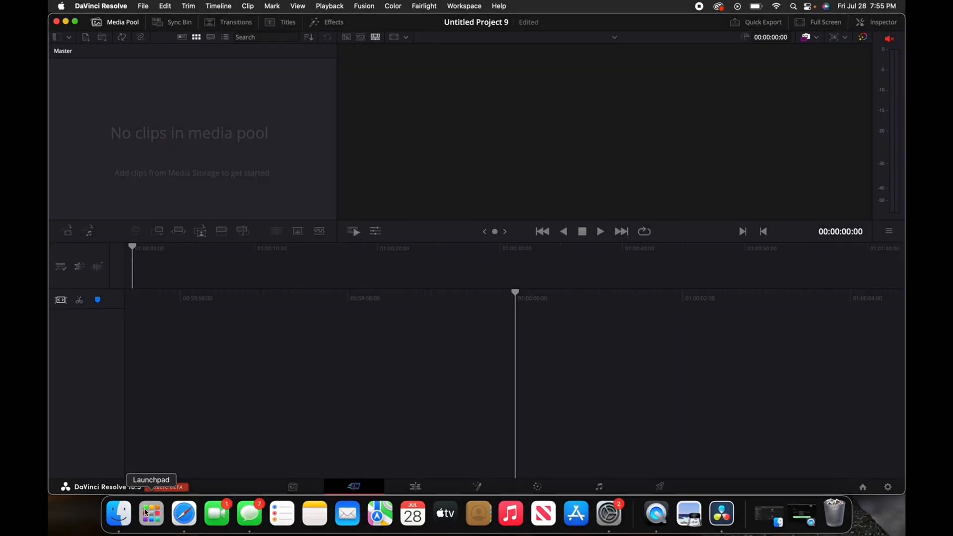
# Step: From Downloads, put the westside footage on V1 and the skeleton clip above it on V2
pyautogui.click(119, 512)
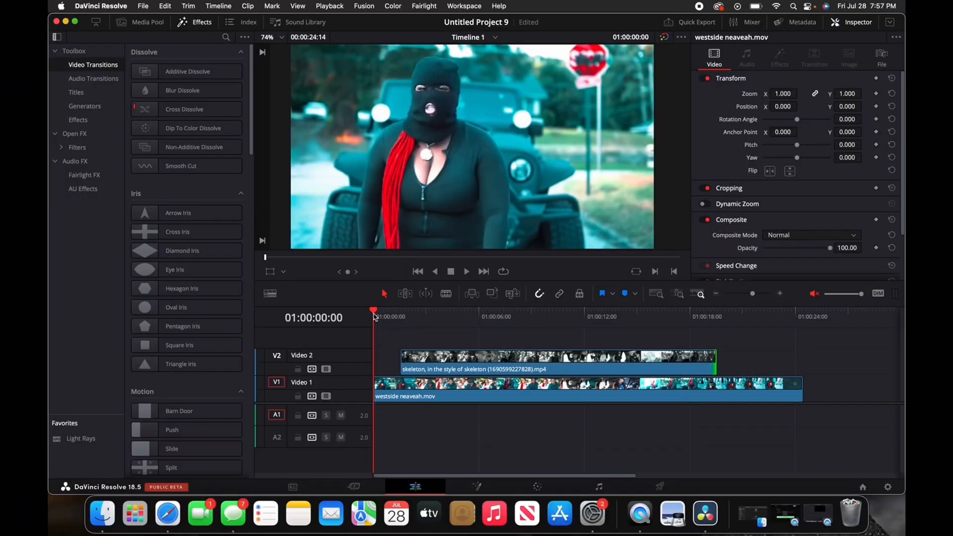
# Step: Blade the V2 skeleton clip at 01:00:03:17 and around 01:00:08:06
pyautogui.moveTo(375, 316); pyautogui.dragTo(435, 316)
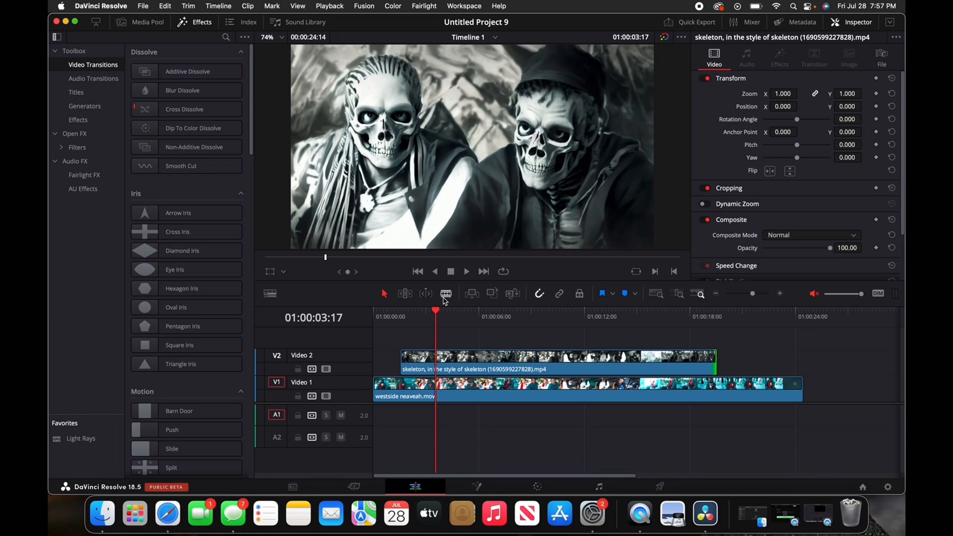
pyautogui.click(446, 293)
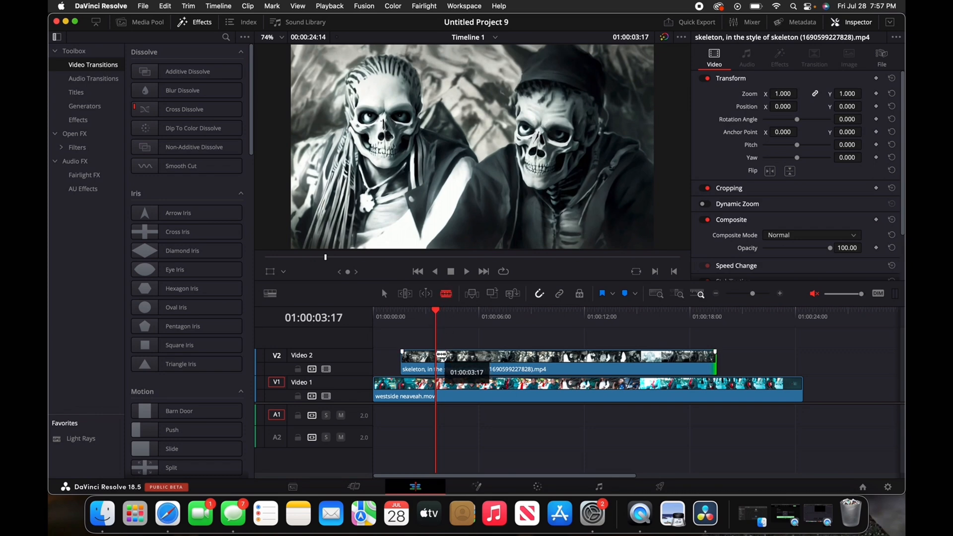
pyautogui.click(443, 355)
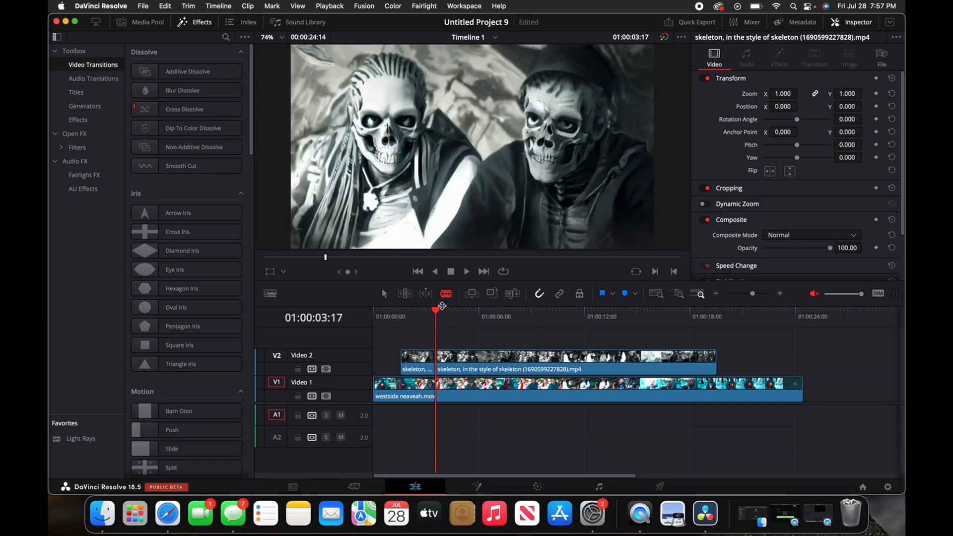
pyautogui.moveTo(442, 307); pyautogui.dragTo(508, 337)
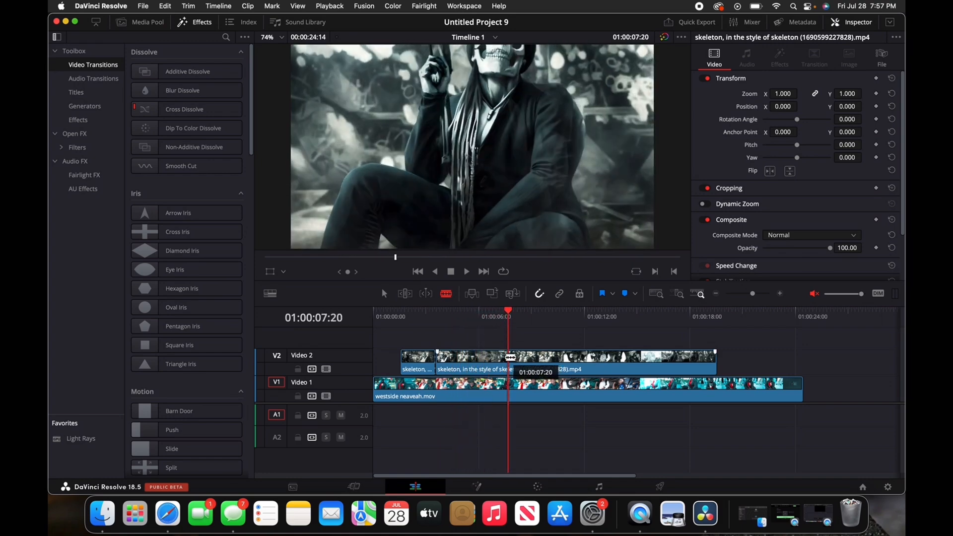
pyautogui.click(510, 358)
pyautogui.click(517, 318)
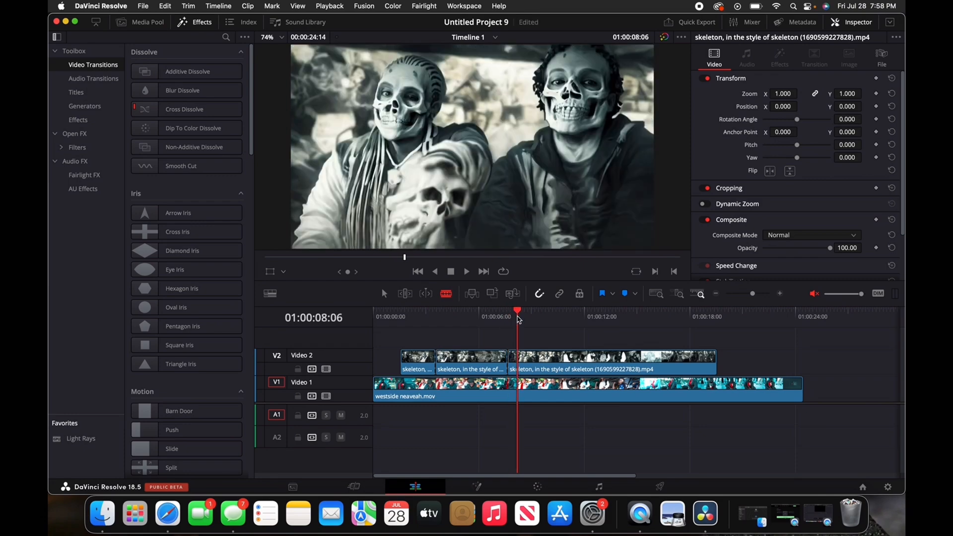
# Step: Blade the V2 clip at two more points up to 01:00:16:04, returning to the Selection tool
pyautogui.moveTo(518, 319)
pyautogui.mouseDown()
pyautogui.moveTo(649, 336)
pyautogui.moveTo(668, 364)
pyautogui.moveTo(656, 368)
pyautogui.mouseUp()
pyautogui.click(551, 366)
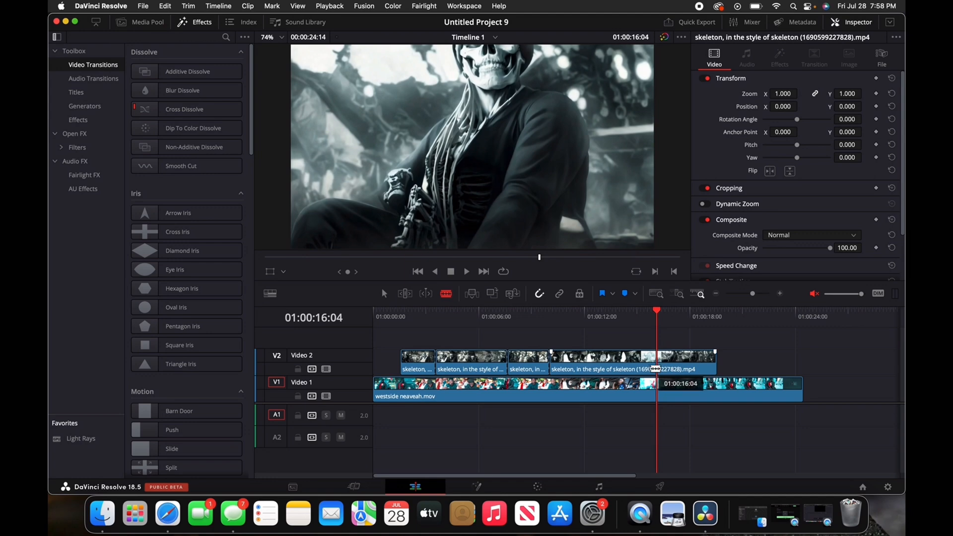
pyautogui.click(655, 368)
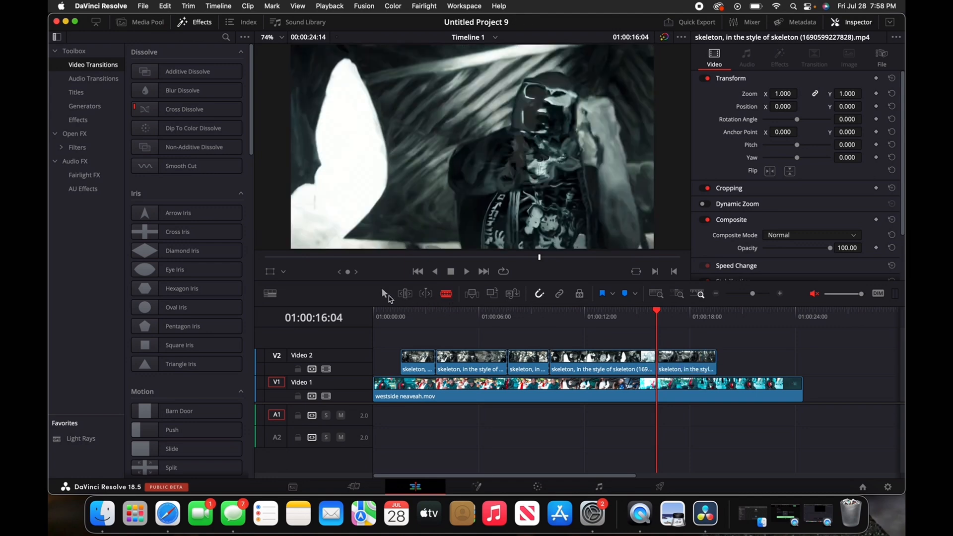
pyautogui.click(384, 293)
# Step: Trim a middle skeleton piece on V2 from its end, leaving the original footage showing
pyautogui.moveTo(554, 363); pyautogui.dragTo(573, 372)
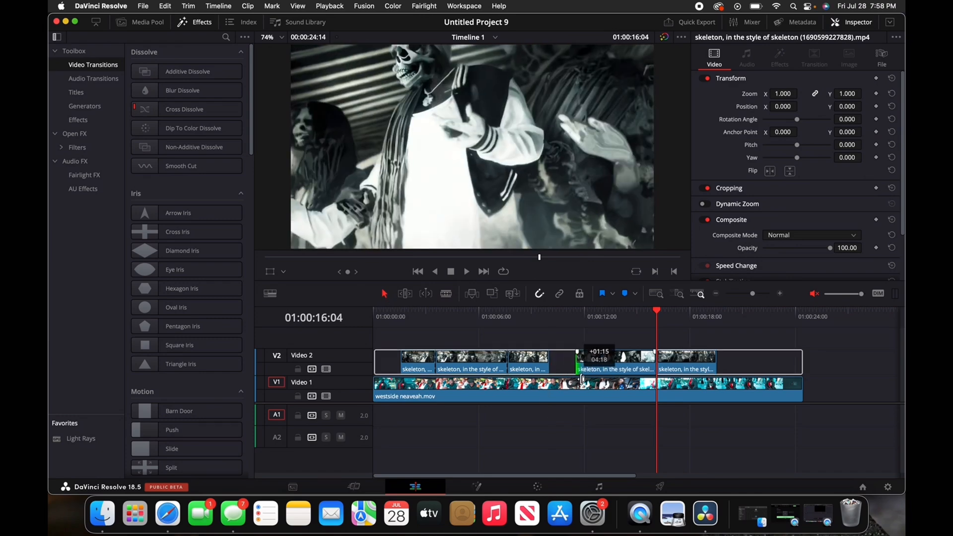
pyautogui.moveTo(573, 372); pyautogui.dragTo(557, 373)
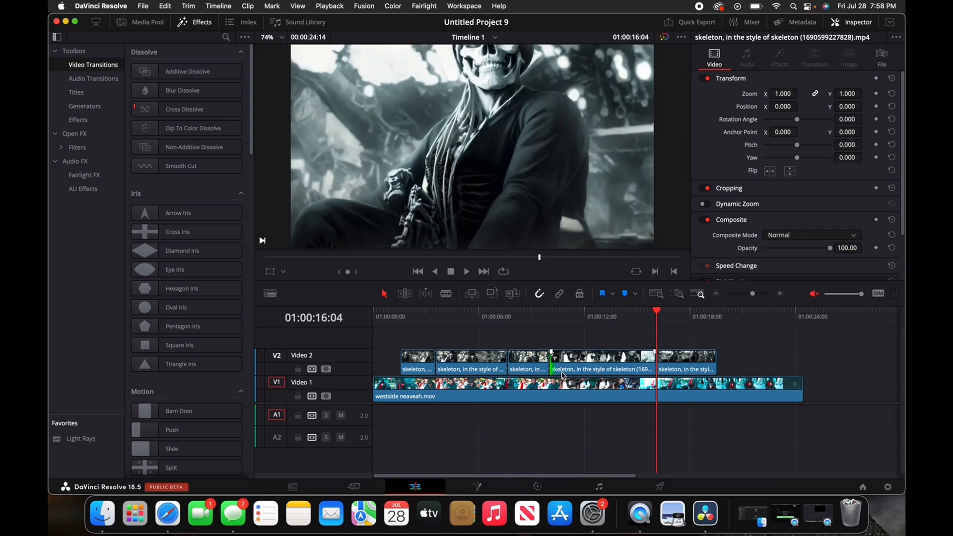
pyautogui.click(539, 368)
pyautogui.moveTo(549, 364); pyautogui.dragTo(469, 363)
pyautogui.click(501, 362)
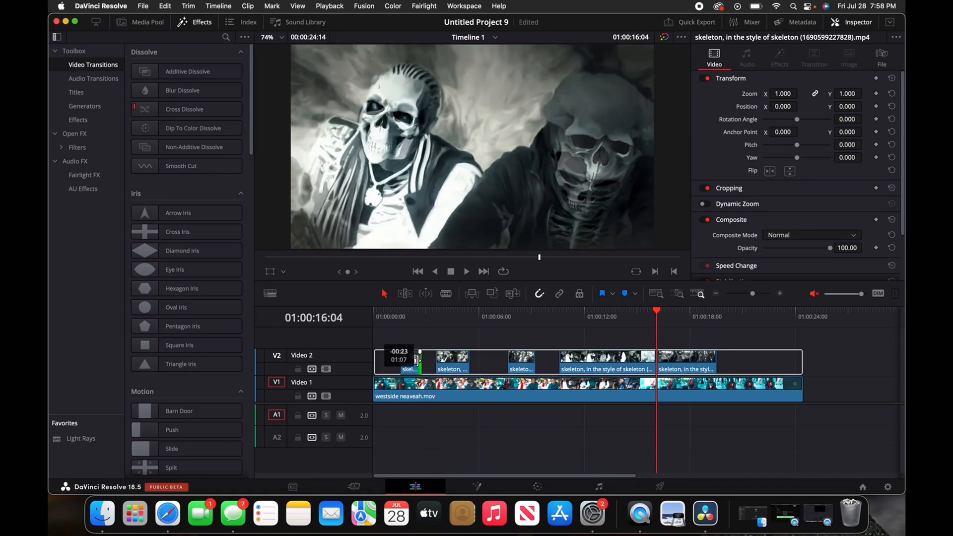
# Step: Shorten the early, fourth and last skeleton pieces so four spaced bursts remain on V2
pyautogui.moveTo(417, 359)
pyautogui.mouseDown()
pyautogui.moveTo(402, 360)
pyautogui.moveTo(446, 360)
pyautogui.mouseUp()
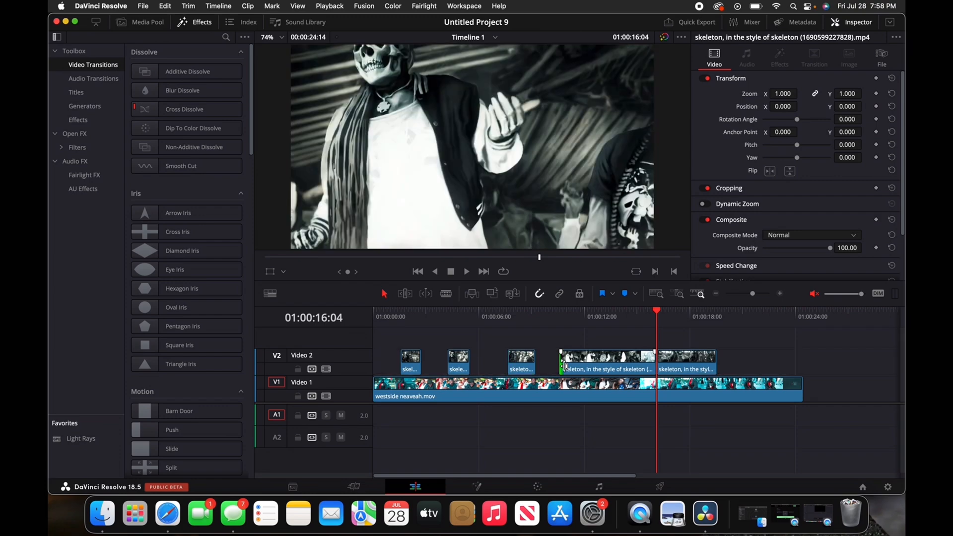
pyautogui.moveTo(563, 364); pyautogui.dragTo(595, 373)
pyautogui.moveTo(655, 391); pyautogui.dragTo(657, 390)
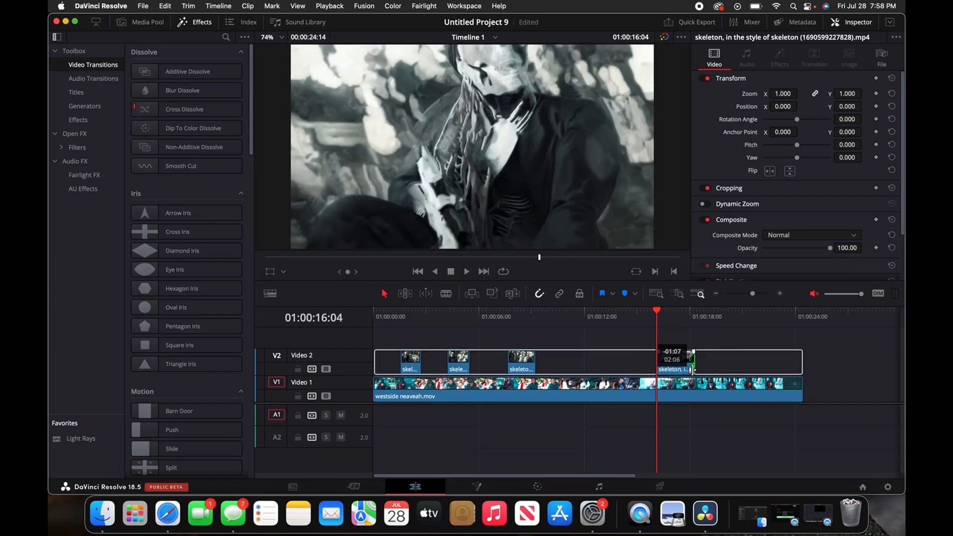
pyautogui.moveTo(697, 369); pyautogui.dragTo(694, 369)
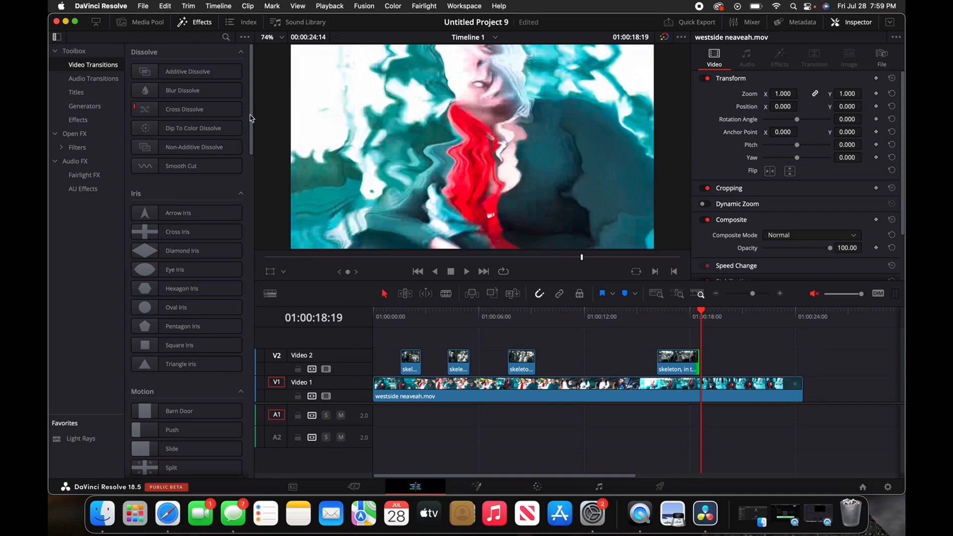
pyautogui.moveTo(251, 121); pyautogui.dragTo(243, 443)
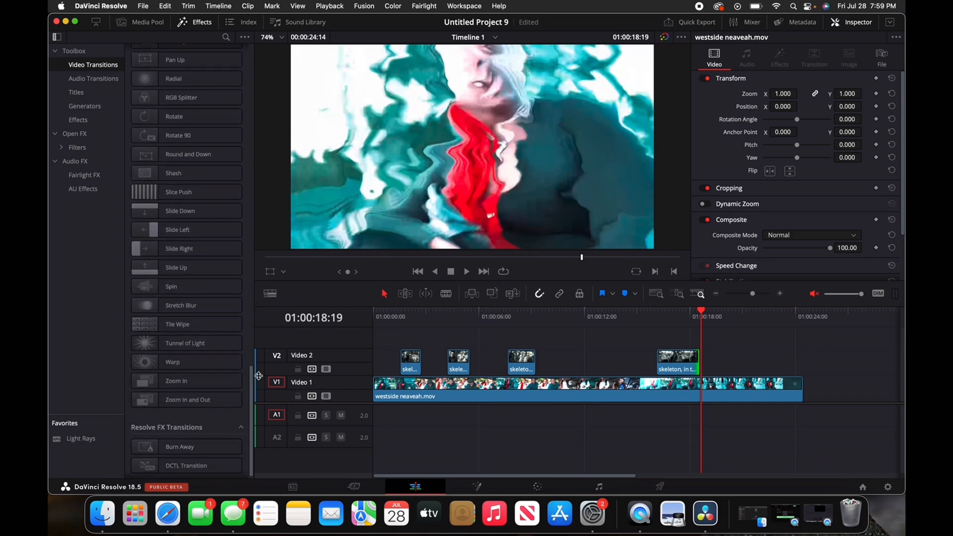
# Step: Apply Stretch Blur to a V2 skeleton clip edge and play the edit to preview it
pyautogui.moveTo(205, 305); pyautogui.dragTo(399, 368)
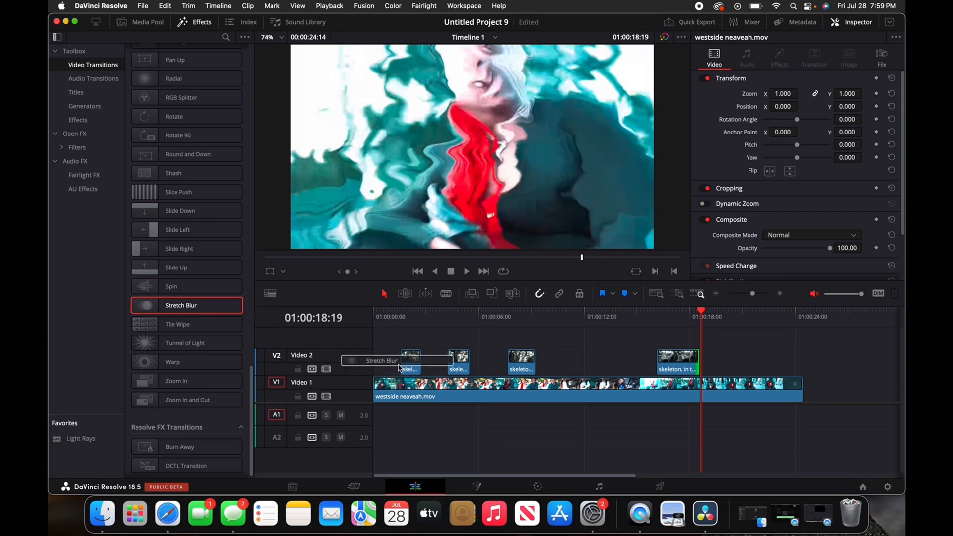
pyautogui.click(402, 313)
pyautogui.press('space')
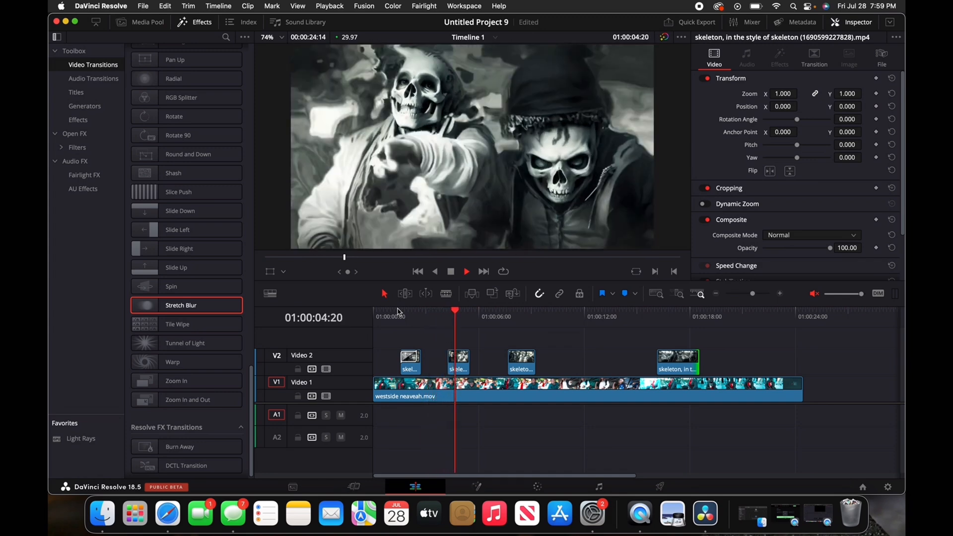
pyautogui.press('space')
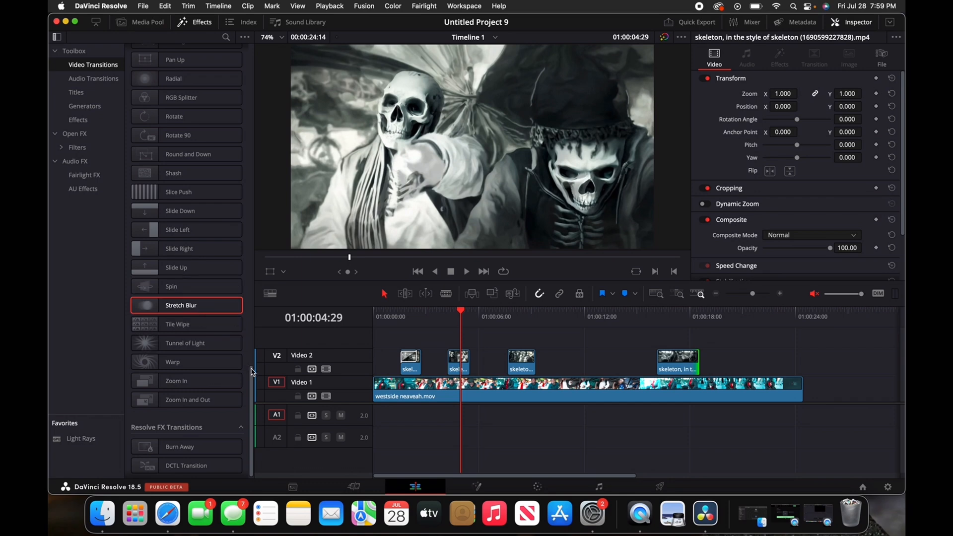
pyautogui.scroll(-1, 251, 370)
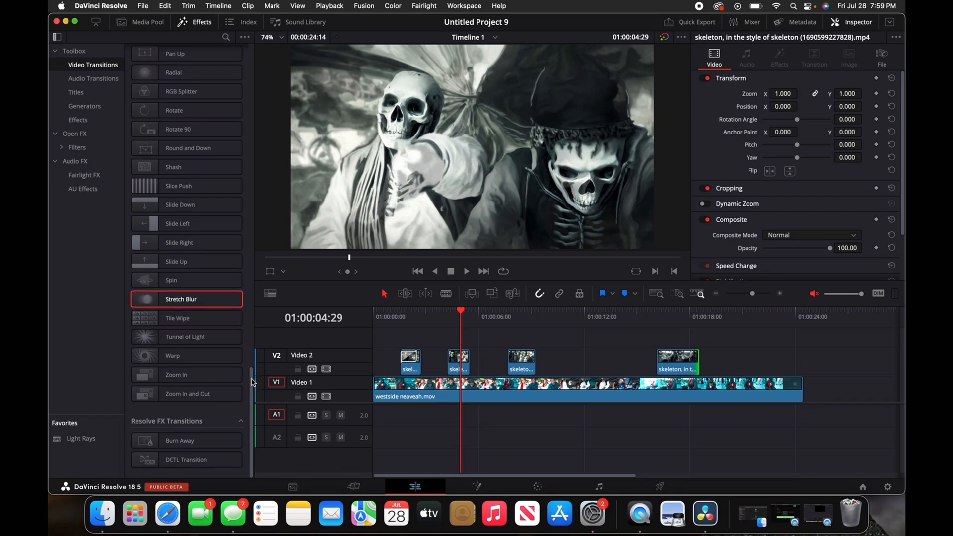
pyautogui.scroll(3, 252, 373)
pyautogui.scroll(-2, 252, 383)
pyautogui.scroll(-1, 254, 394)
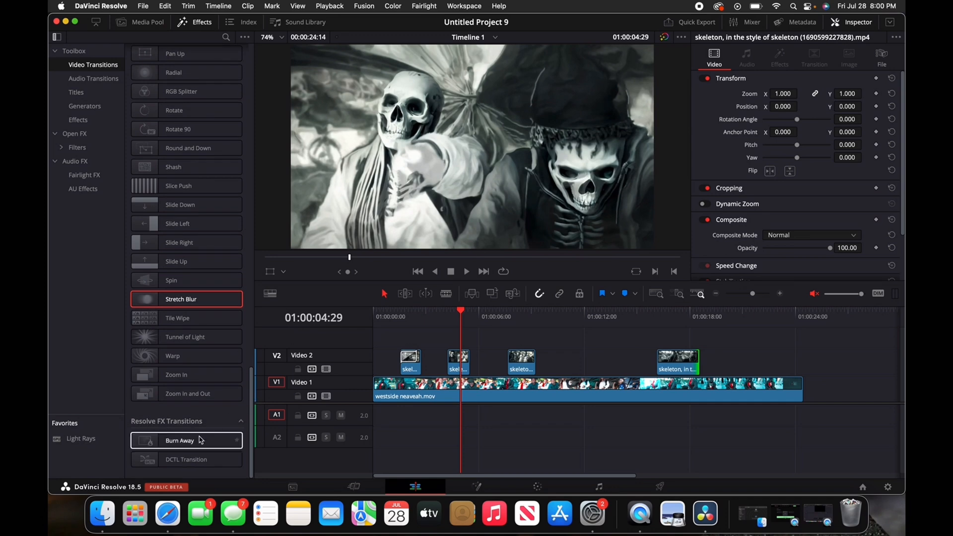
# Step: Apply Burn Away to another V2 skeleton clip, preview it, then play from the start
pyautogui.moveTo(199, 440); pyautogui.dragTo(408, 355)
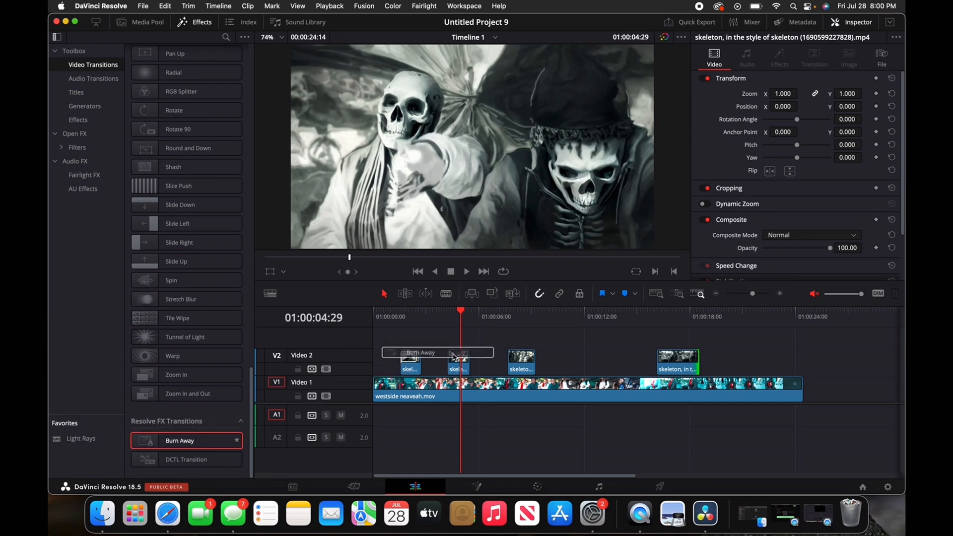
pyautogui.click(442, 313)
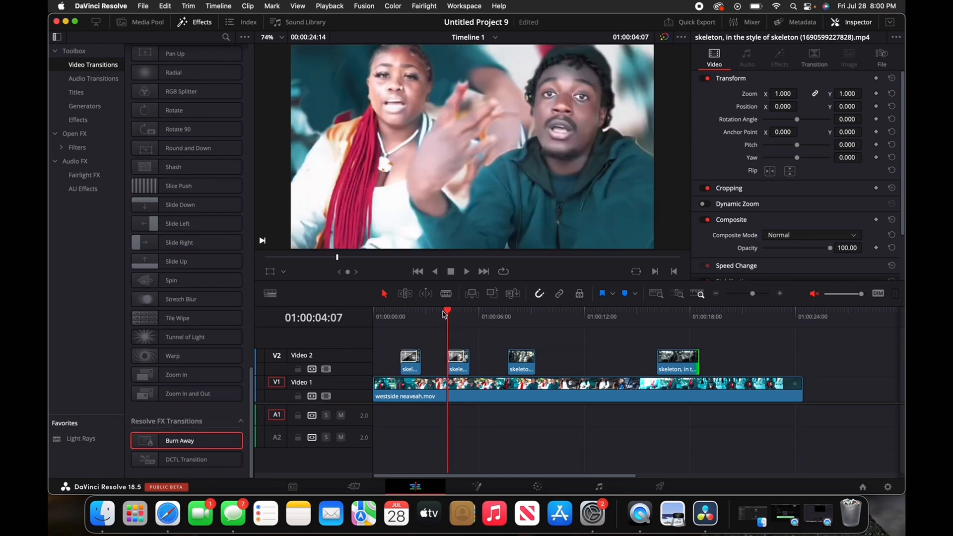
pyautogui.press('space')
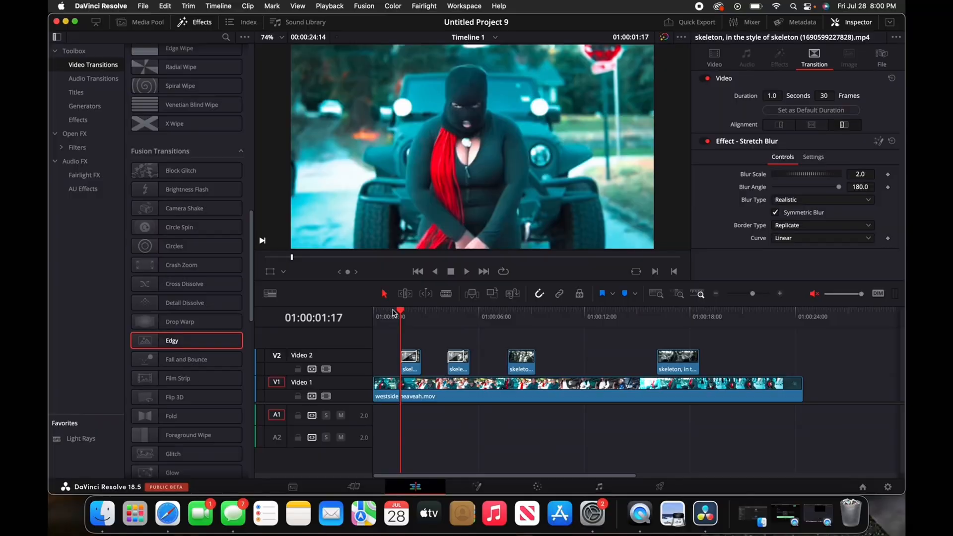
pyautogui.click(376, 313)
pyautogui.press('space')
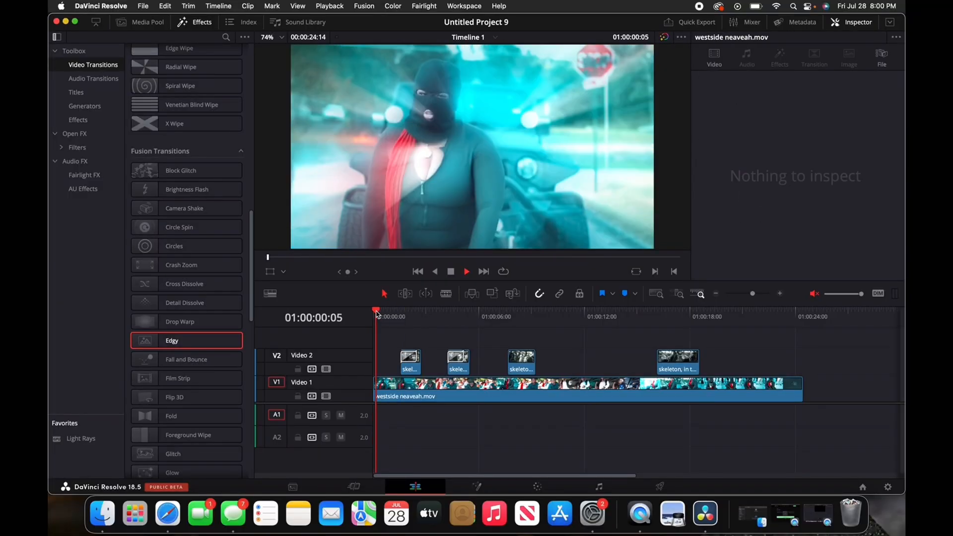